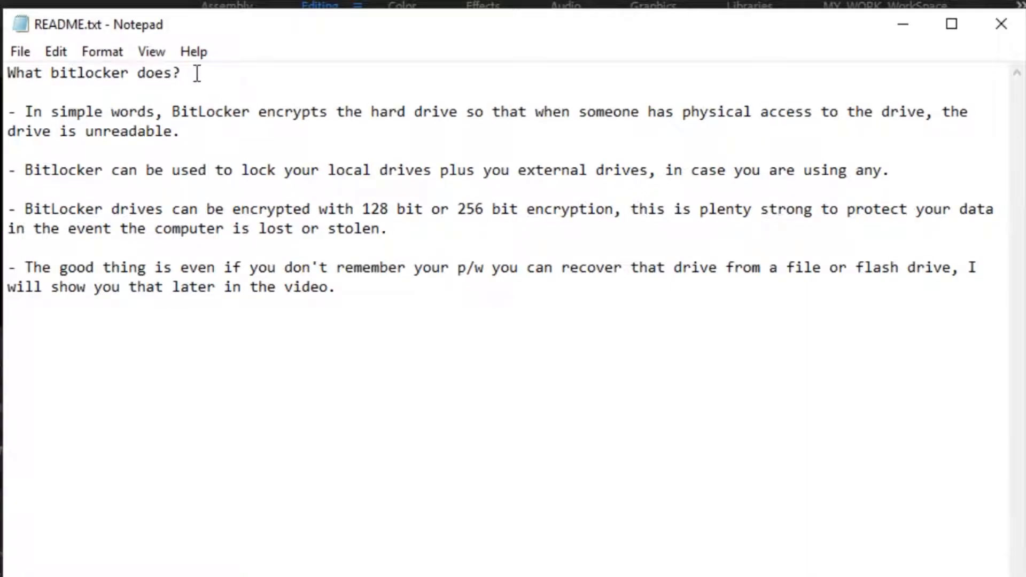
# Step: Read through the README notes on what BitLocker does, highlighting the title and each of the four points
pyautogui.moveTo(195, 74); pyautogui.dragTo(9, 68)
pyautogui.click(170, 150)
pyautogui.moveTo(16, 112); pyautogui.dragTo(851, 129)
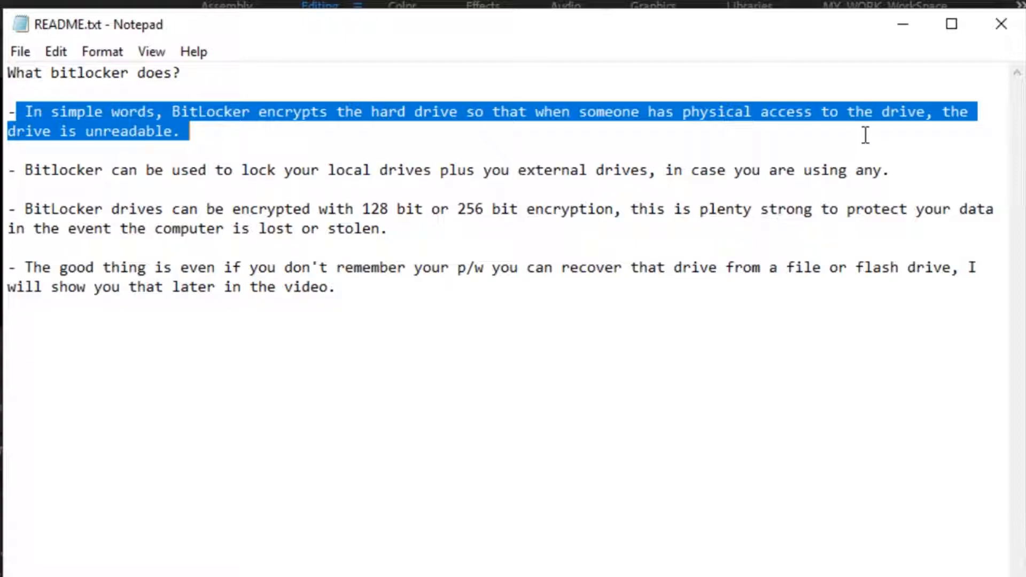
pyautogui.click(18, 171)
pyautogui.moveTo(18, 171); pyautogui.dragTo(908, 165)
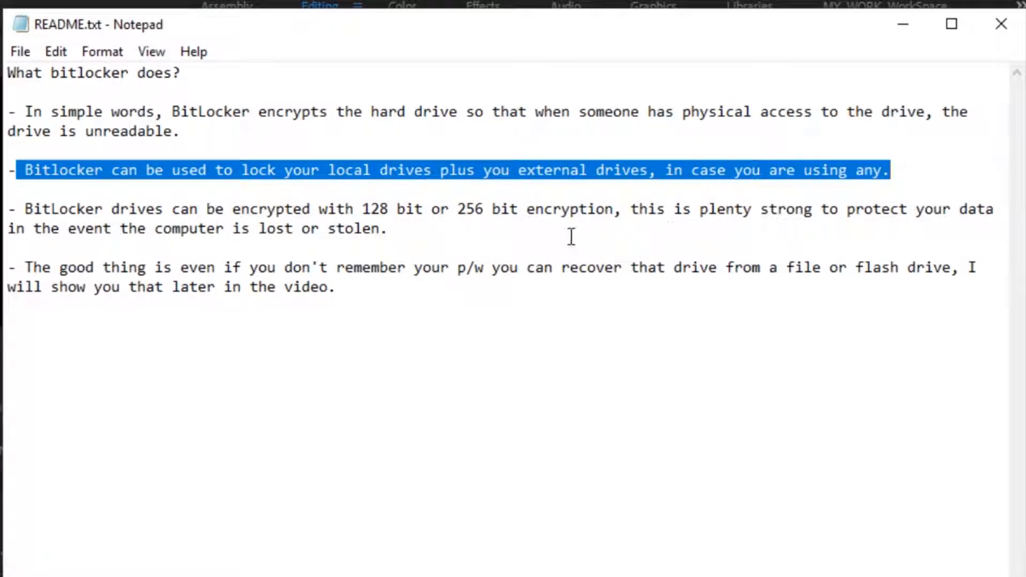
pyautogui.click(139, 229)
pyautogui.moveTo(27, 208); pyautogui.dragTo(558, 239)
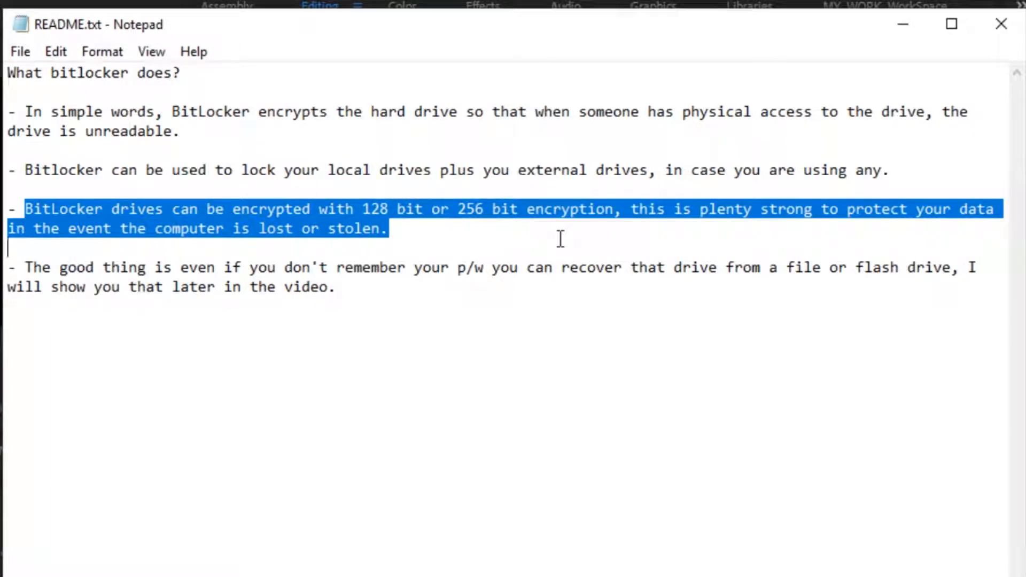
pyautogui.click(259, 287)
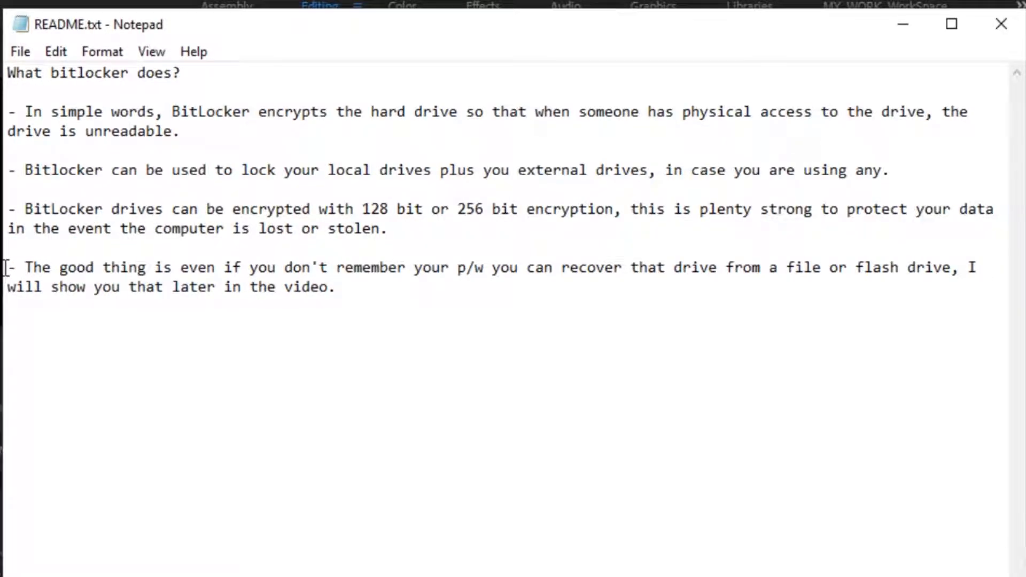
pyautogui.moveTo(10, 267); pyautogui.dragTo(878, 278)
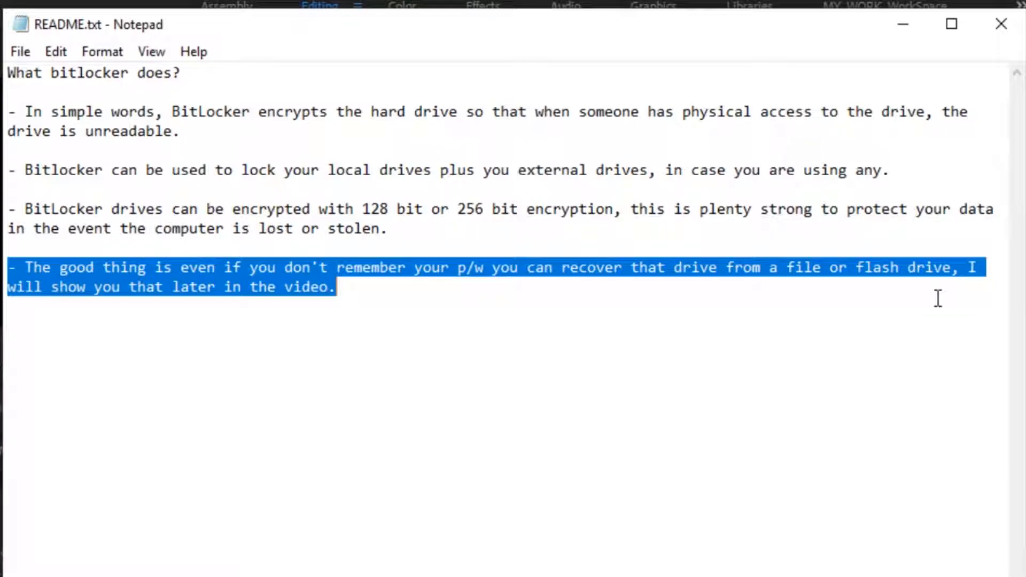
pyautogui.click(630, 324)
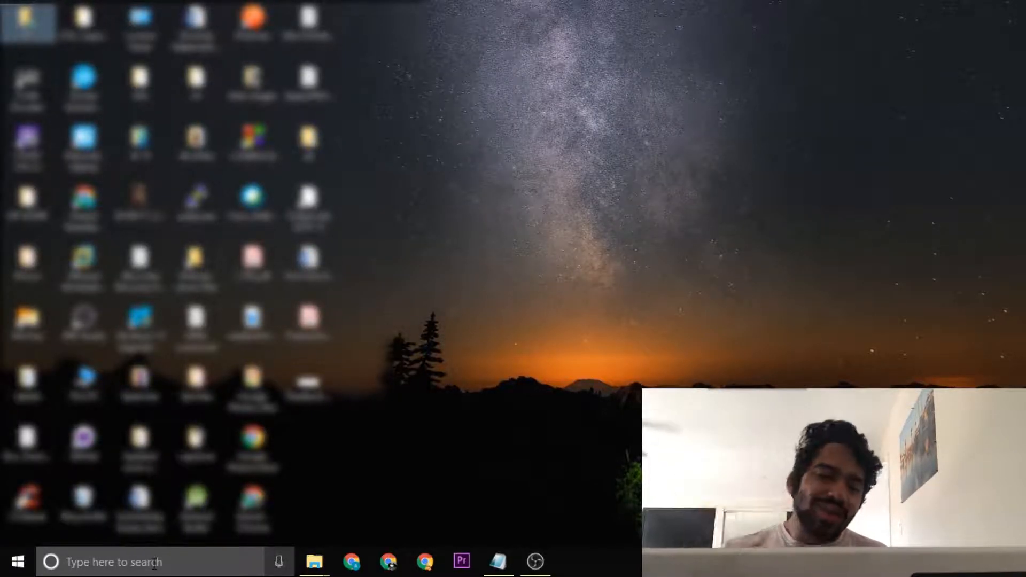
# Step: Open Control Panel, search its items for "bi" and open BitLocker Drive Encryption
pyautogui.press('super')
pyautogui.write('contol')
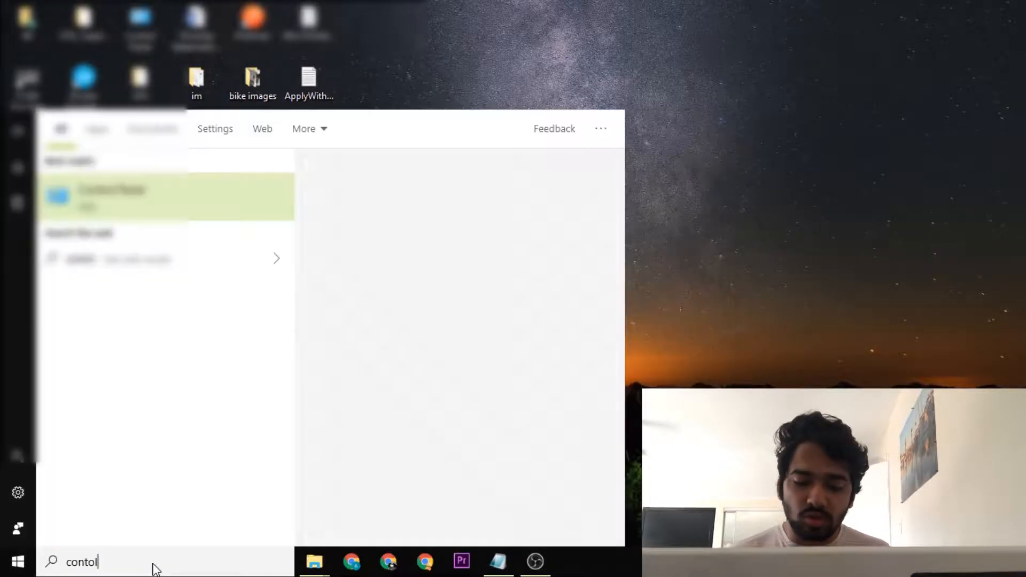
pyautogui.press('Return')
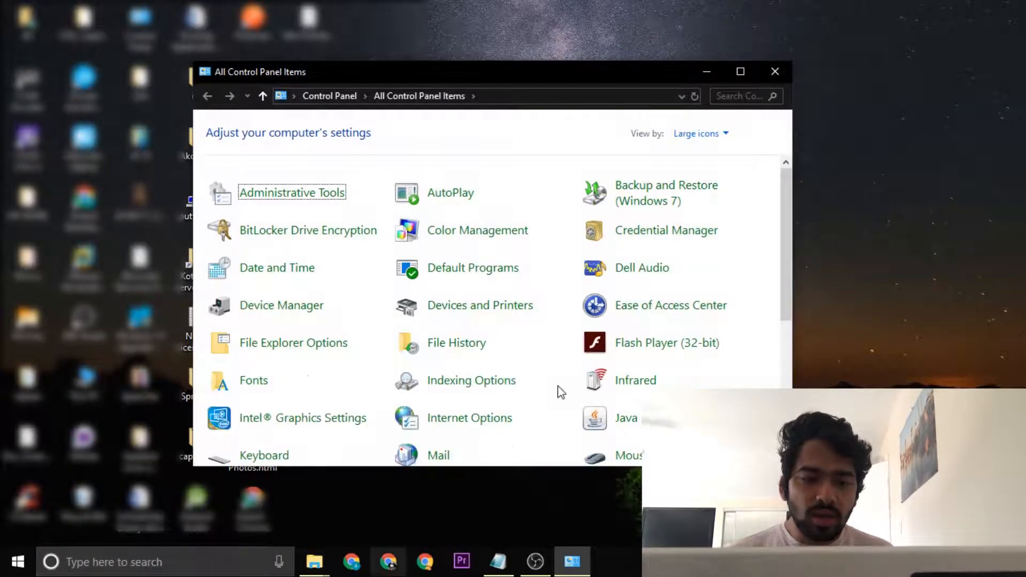
pyautogui.click(726, 96)
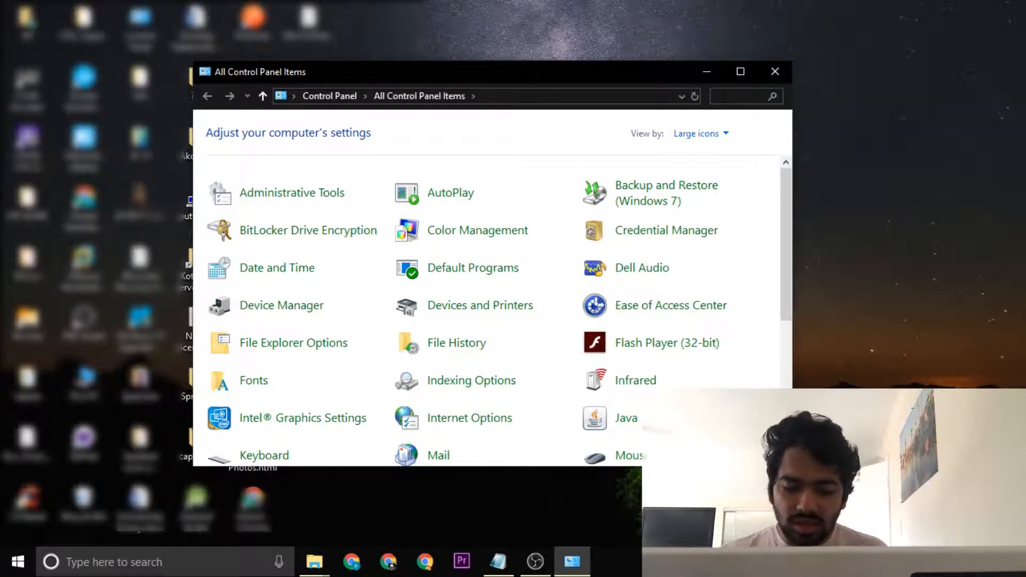
pyautogui.write('b')
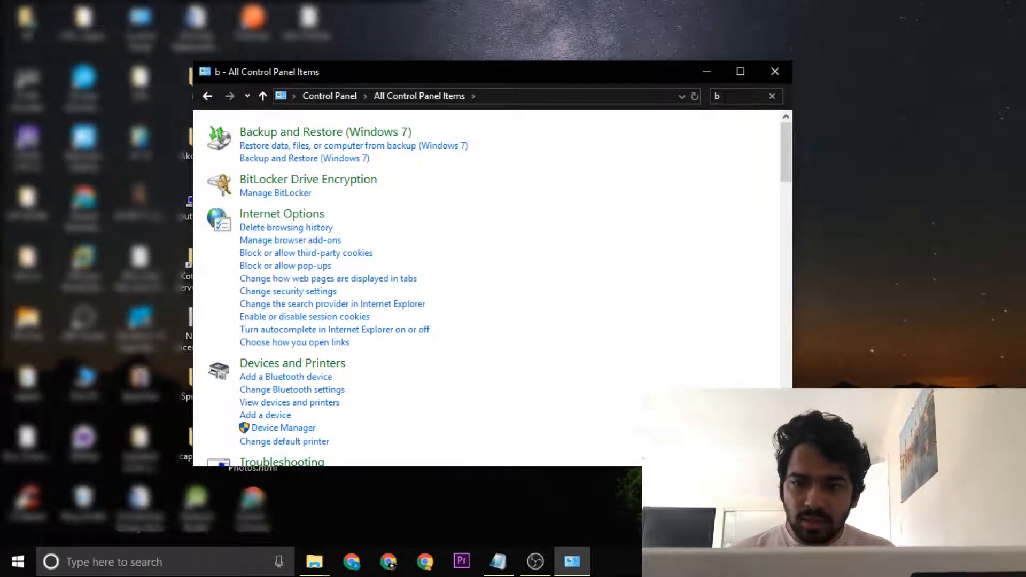
pyautogui.write('i')
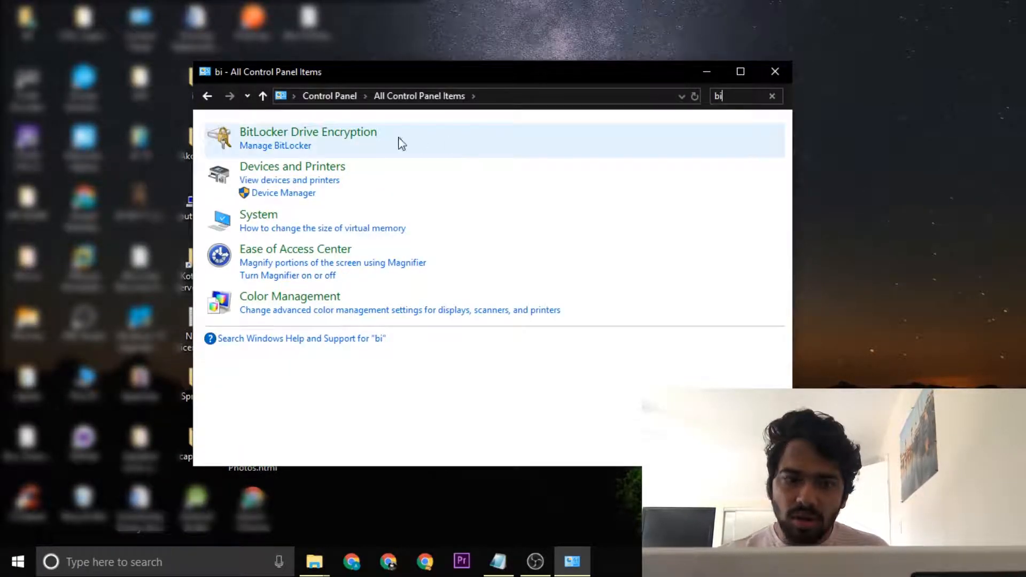
pyautogui.click(304, 136)
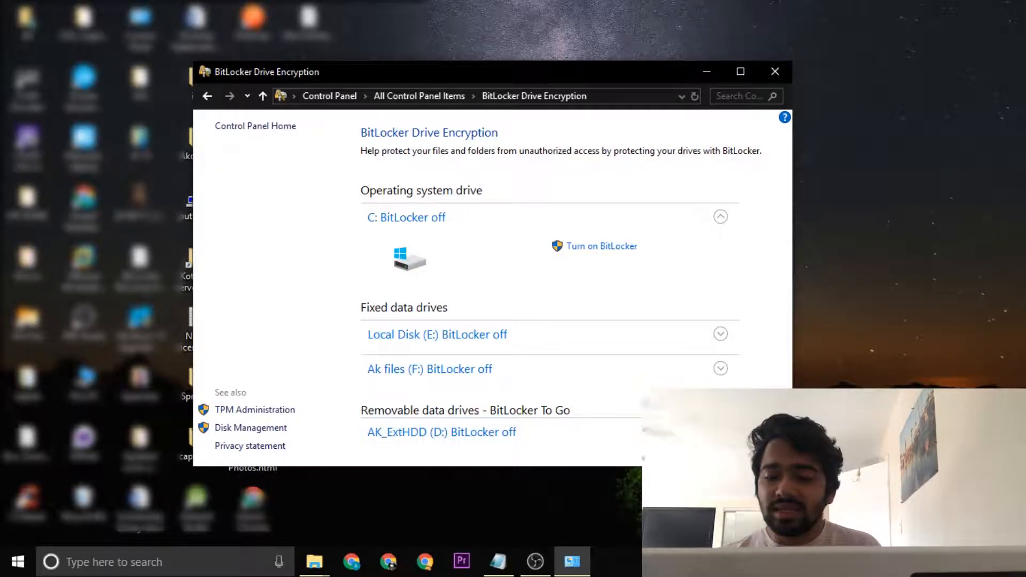
# Step: Turn on BitLocker for the removable drive AK_ExtHDD (D:) and enter and confirm a password to unlock it
pyautogui.click(556, 432)
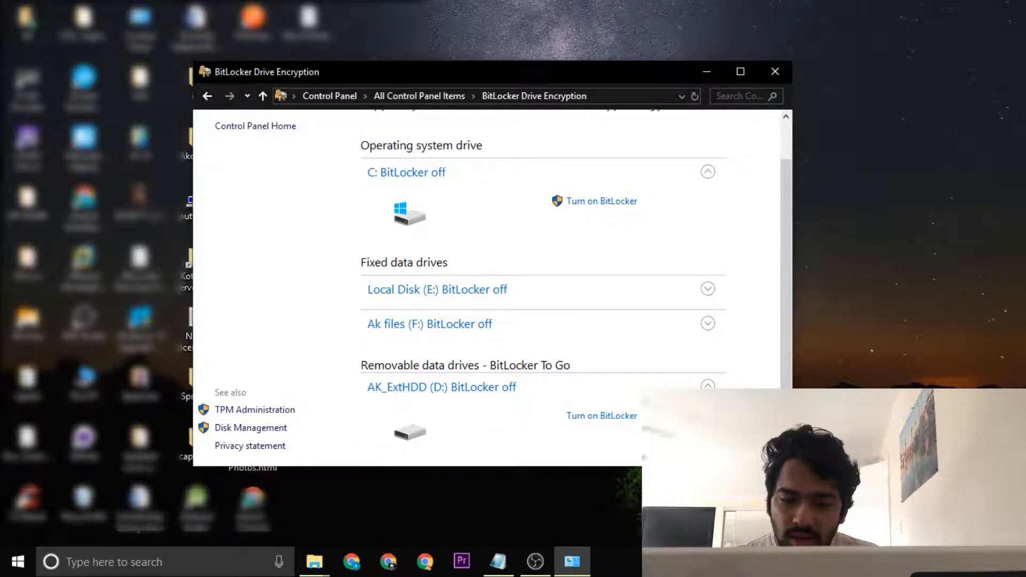
pyautogui.click(600, 416)
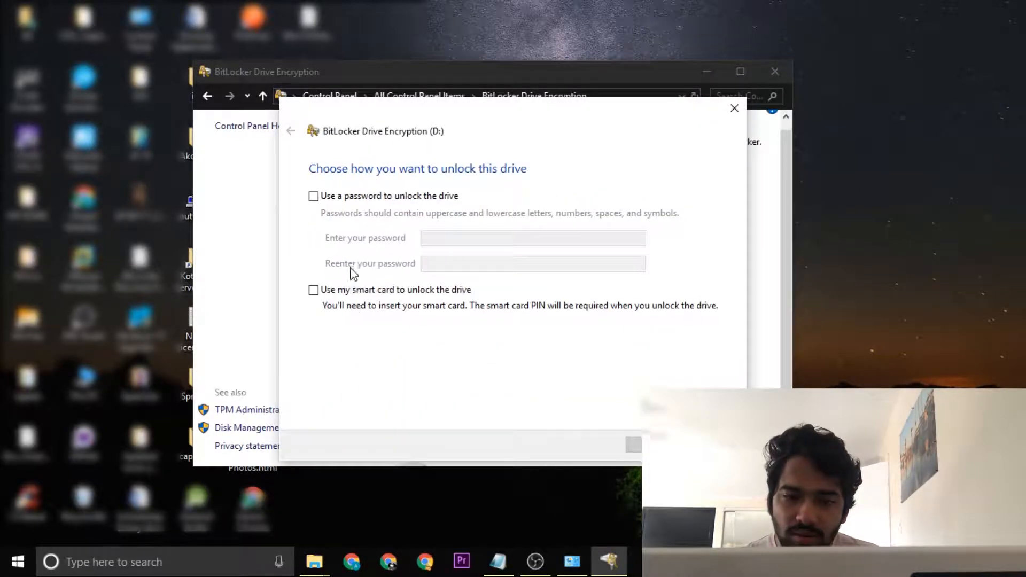
pyautogui.click(324, 199)
pyautogui.click(470, 236)
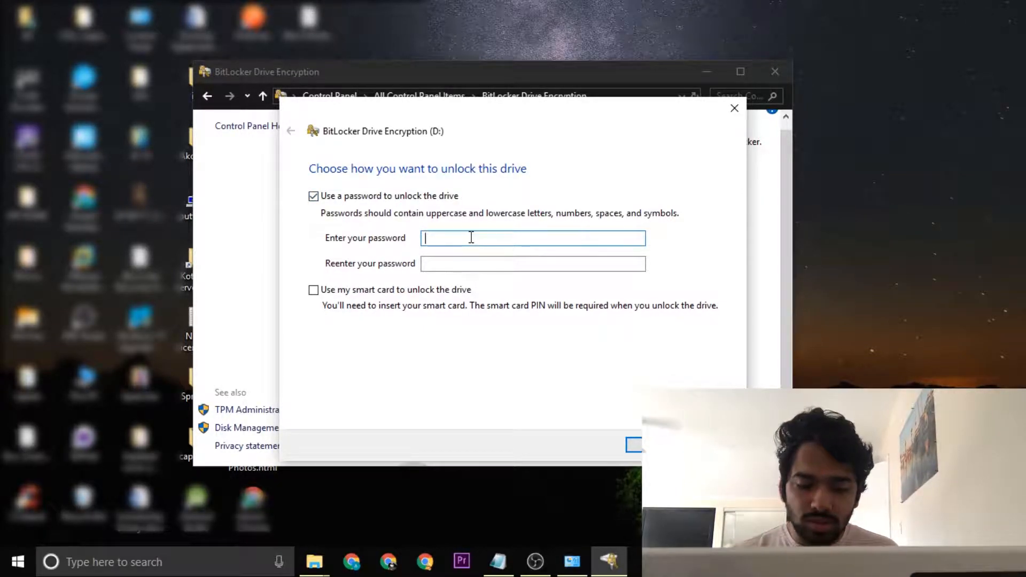
pyautogui.write('•••••')
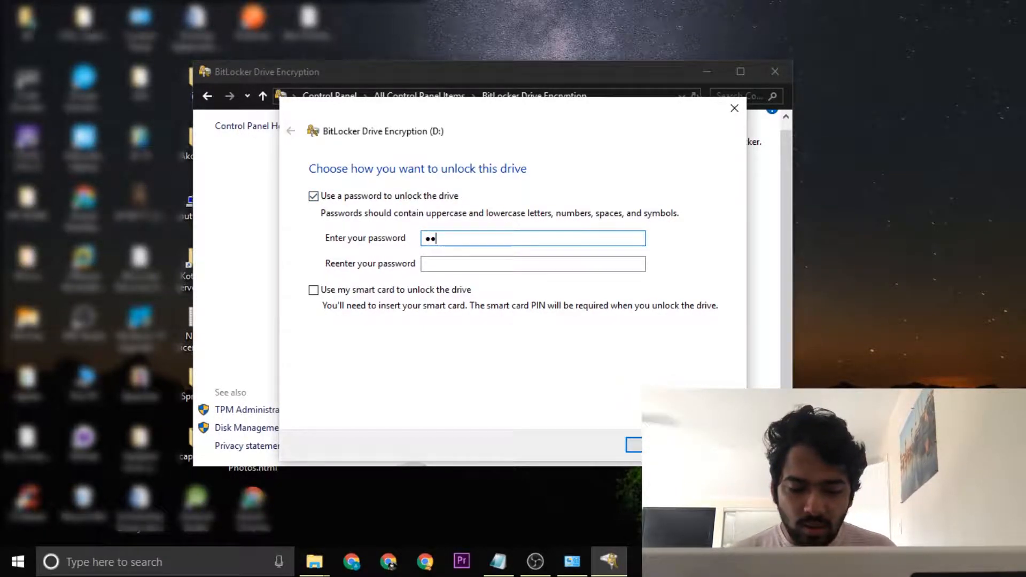
pyautogui.write('•••')
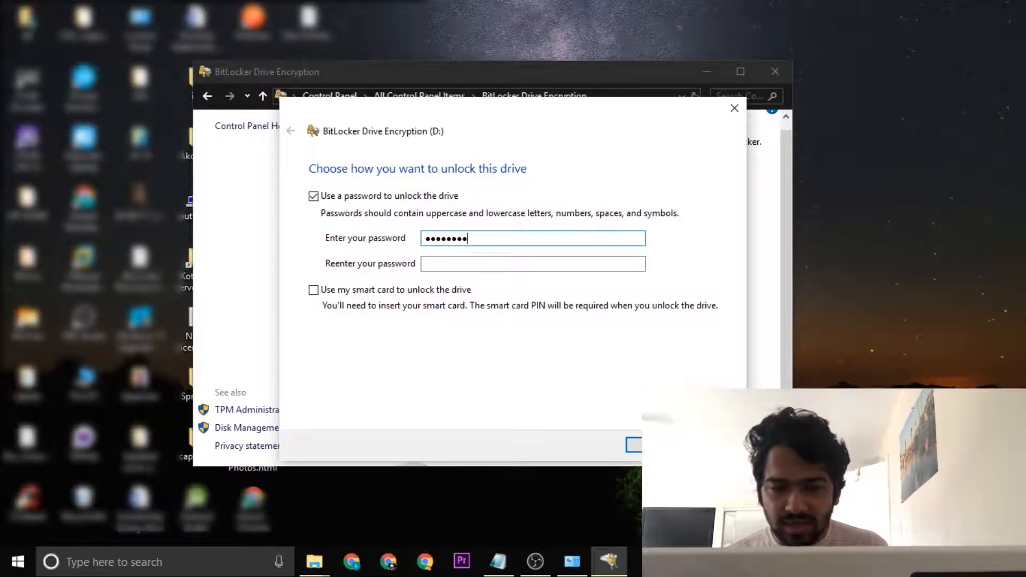
pyautogui.click(493, 261)
pyautogui.write('••••••••')
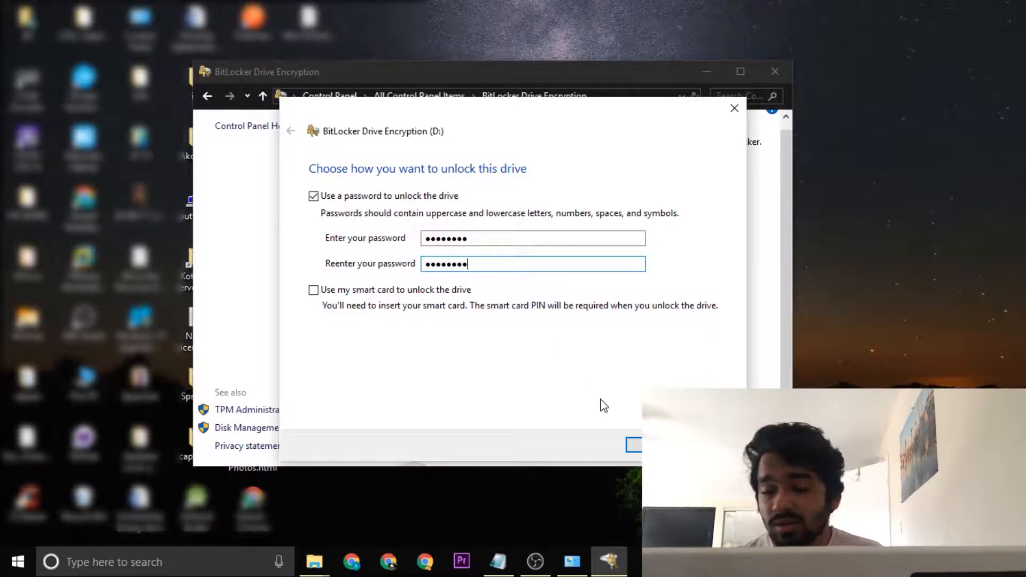
pyautogui.click(654, 444)
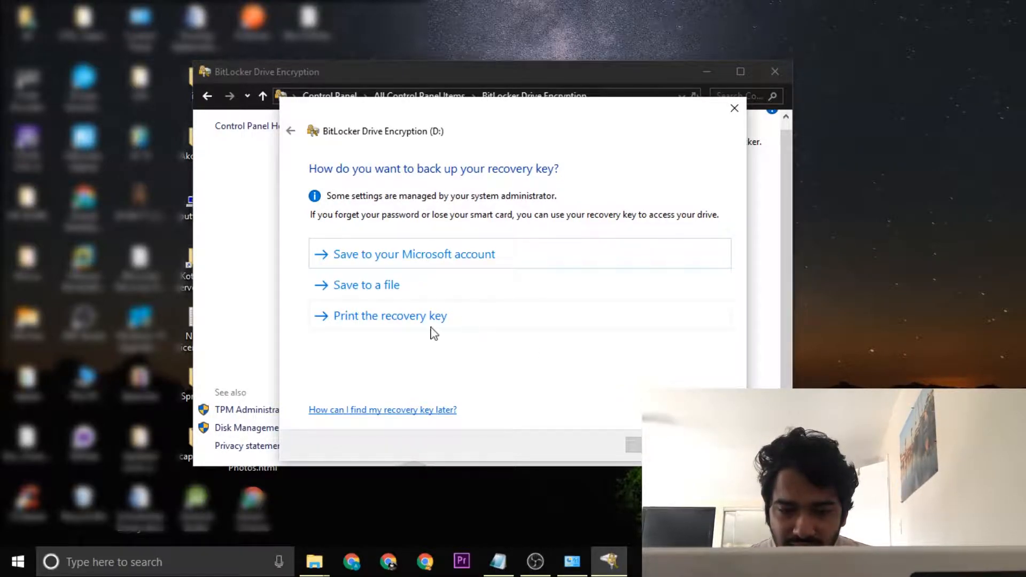
# Step: Back up the recovery key as a text file on the Desktop and continue the drive encryption setup
pyautogui.click(406, 300)
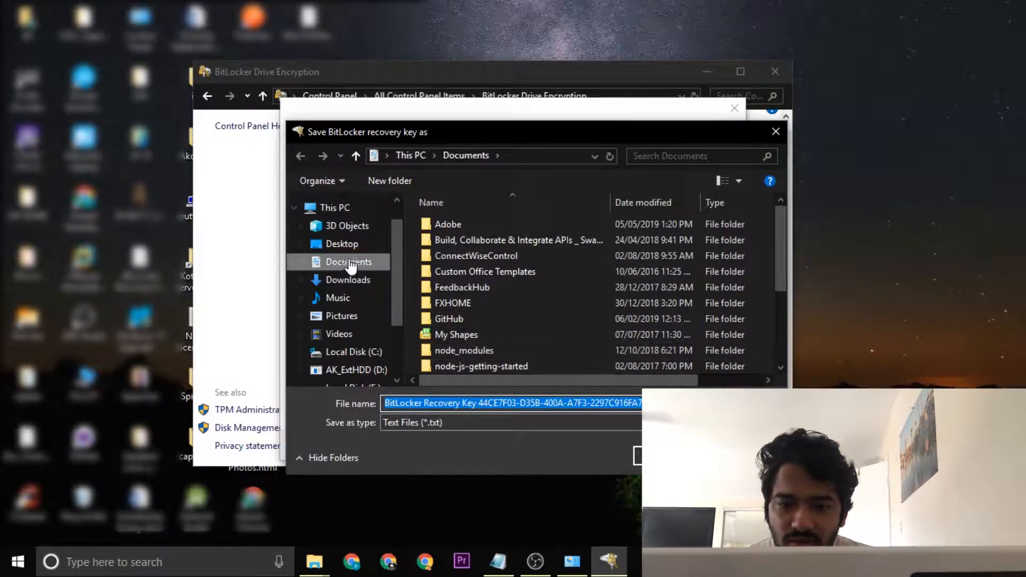
pyautogui.click(351, 247)
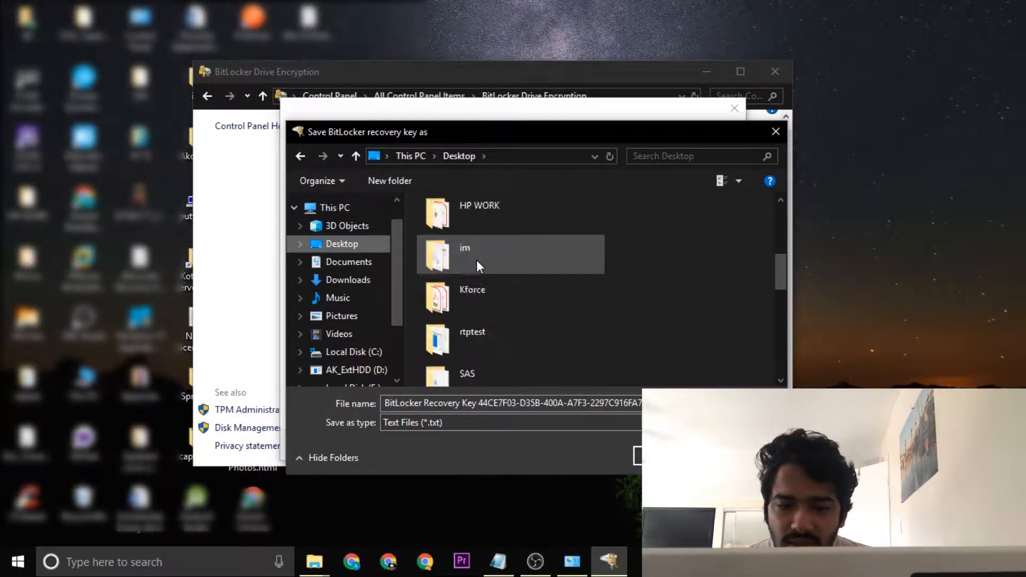
pyautogui.click(663, 457)
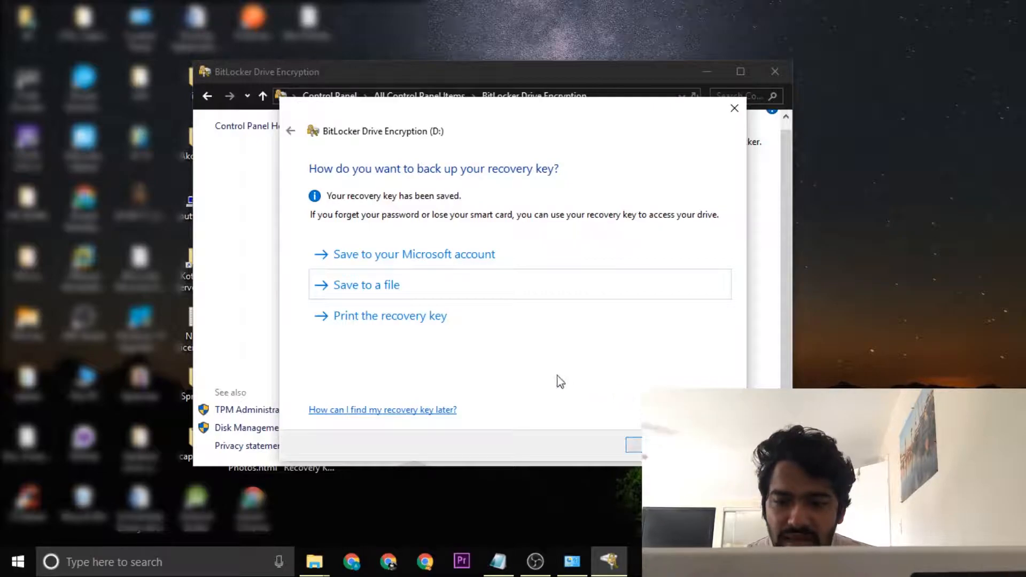
pyautogui.press('Return')
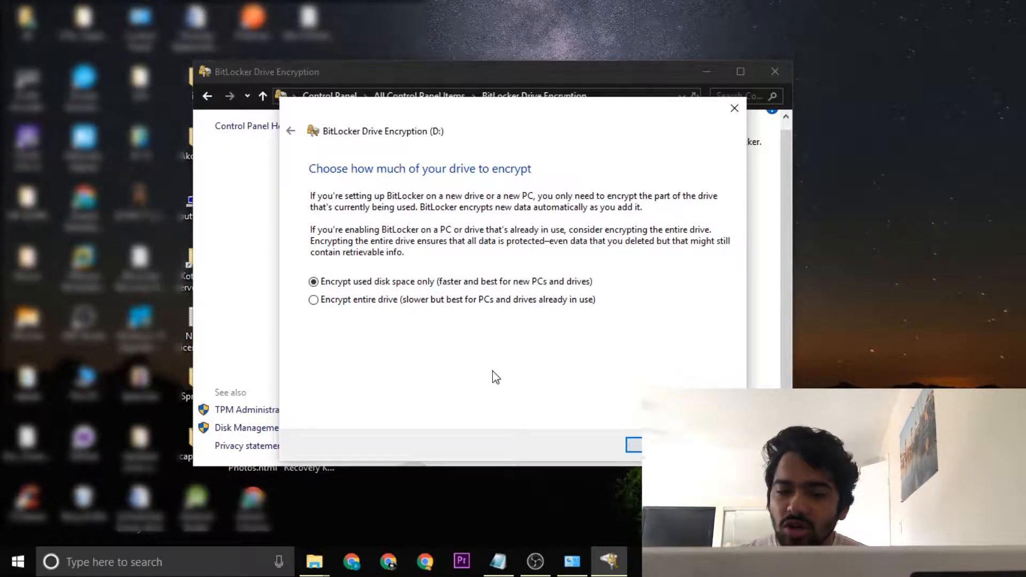
# Step: Encrypt only the used disk space of drive D: in Compatible mode, and dismiss the completion messages
pyautogui.click(633, 447)
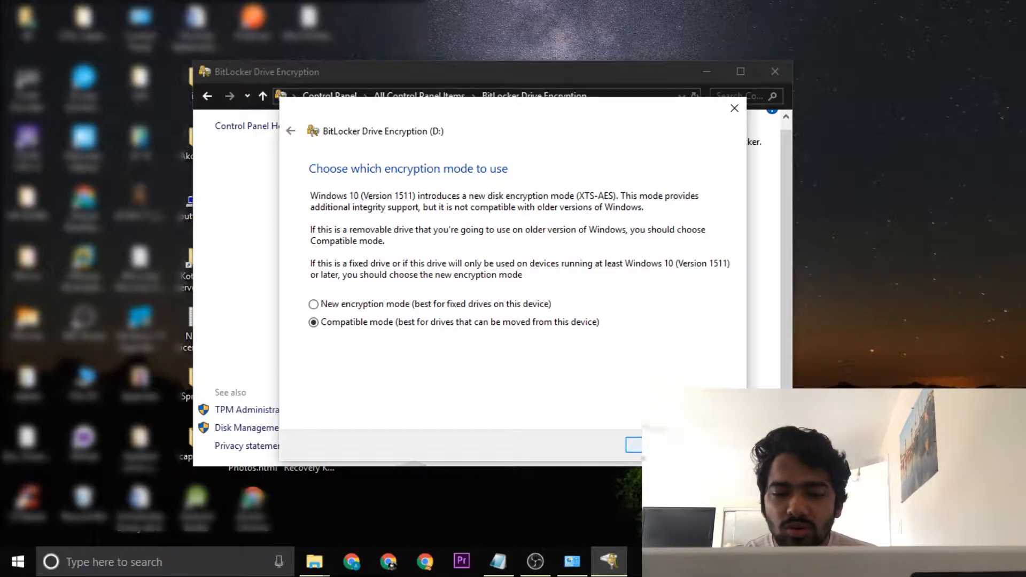
pyautogui.click(650, 445)
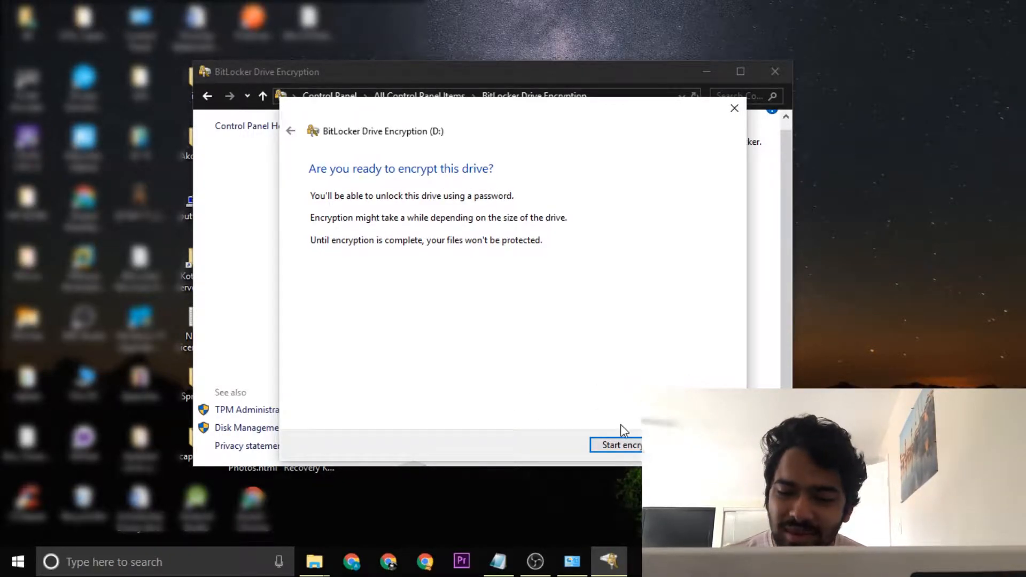
pyautogui.click(621, 444)
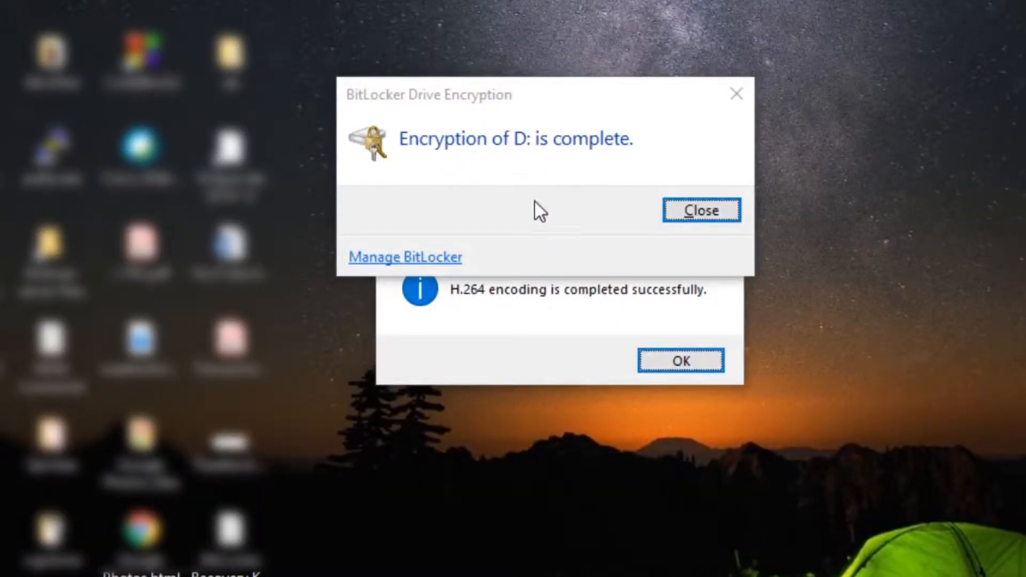
pyautogui.click(696, 209)
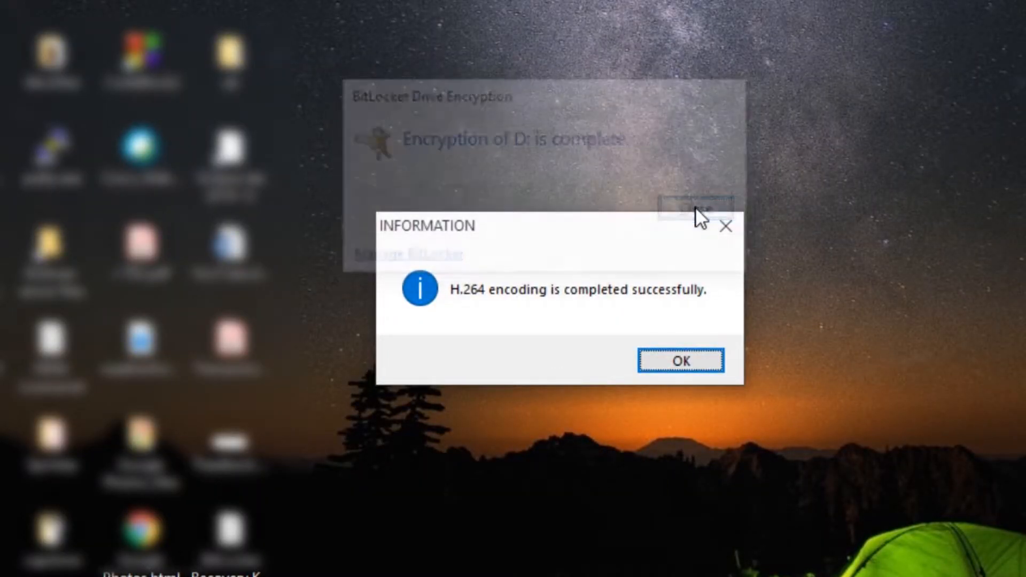
pyautogui.click(679, 361)
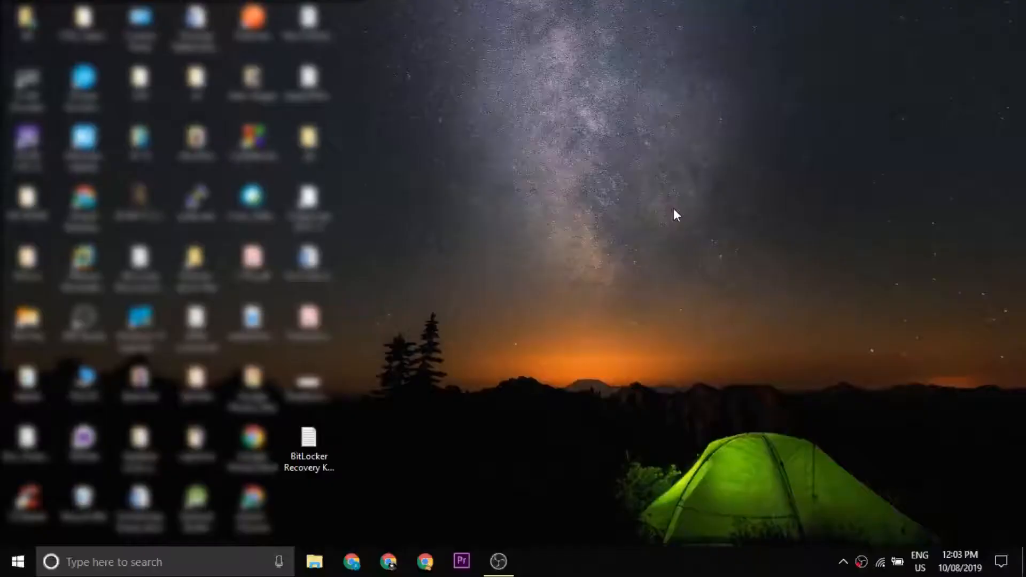
# Step: Open the encrypted Local Disk (D:) from This PC in File Explorer and unlock it with the BitLocker password
pyautogui.press('super+e')
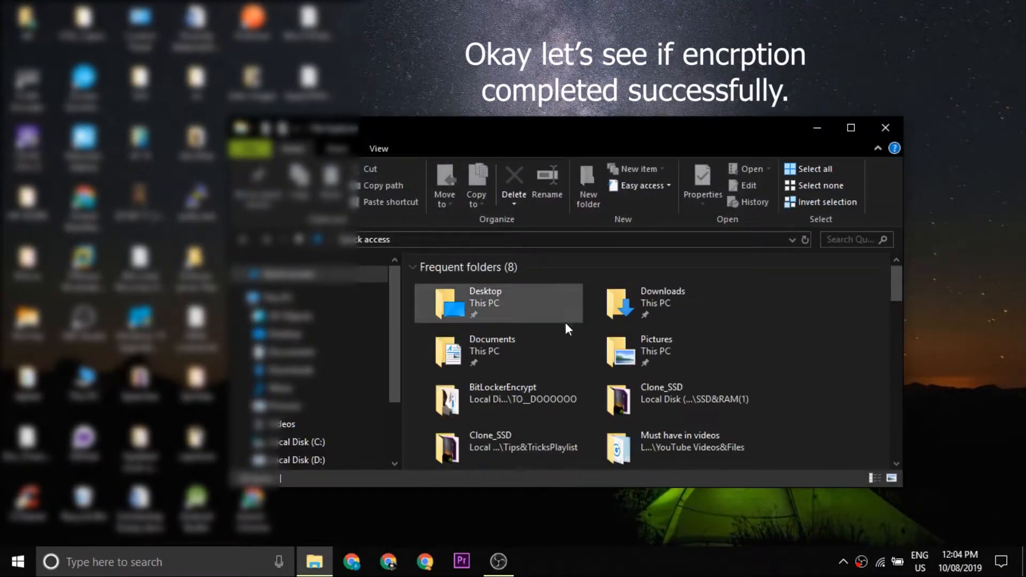
pyautogui.scroll(-3, 540, 356)
pyautogui.click(284, 298)
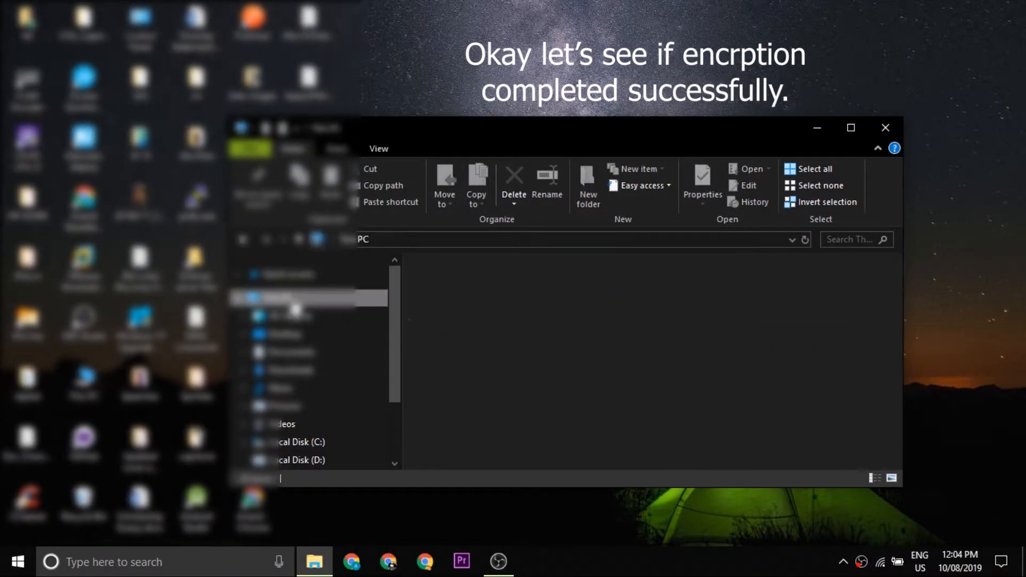
pyautogui.scroll(-2, 581, 392)
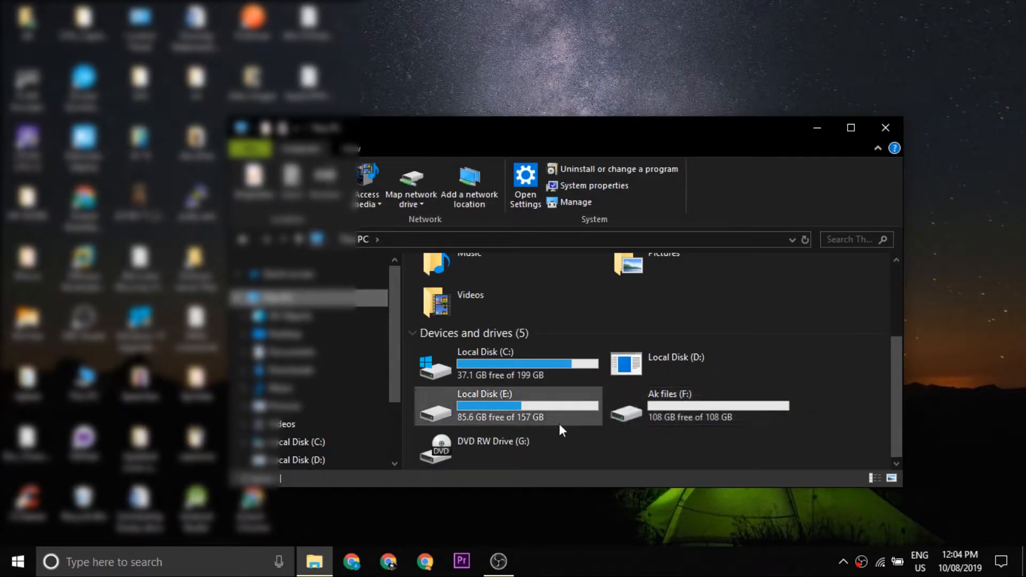
pyautogui.click(670, 368)
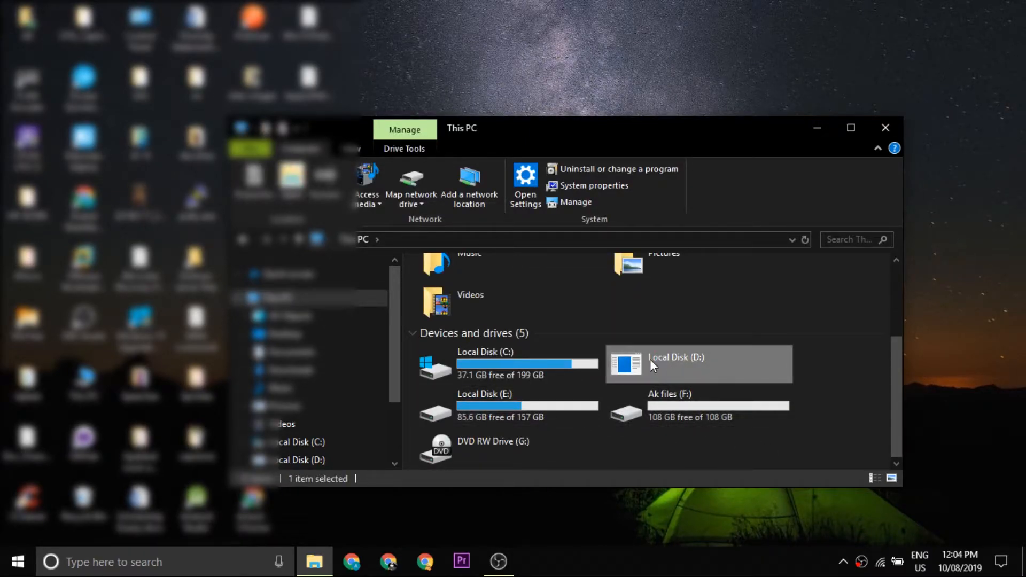
pyautogui.doubleClick(651, 360)
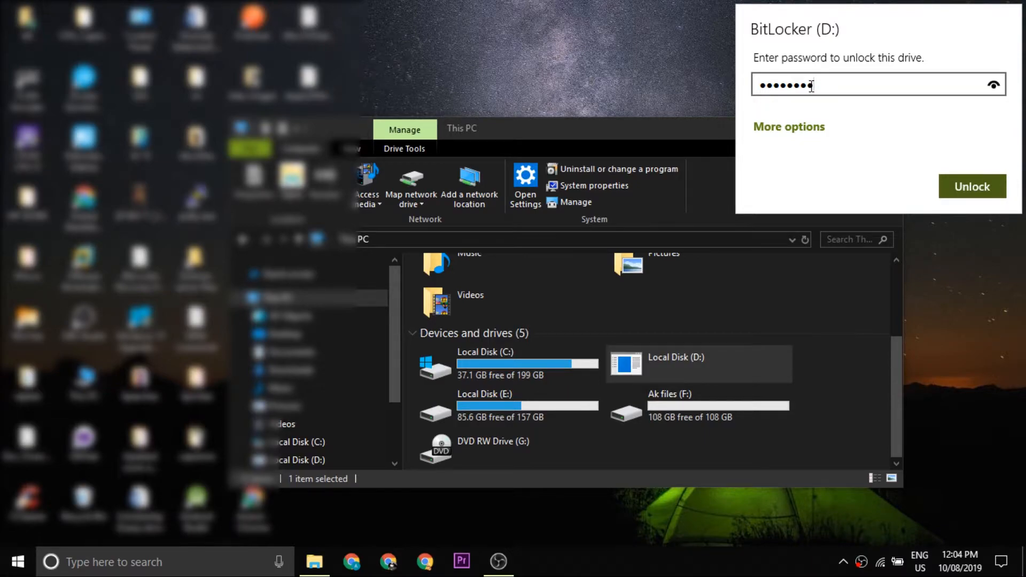
pyautogui.click(976, 185)
# Step: Examine the BitLocker password change and forgotten-password reset forms for drive D:, and cancel without entering a new password
pyautogui.rightClick(703, 378)
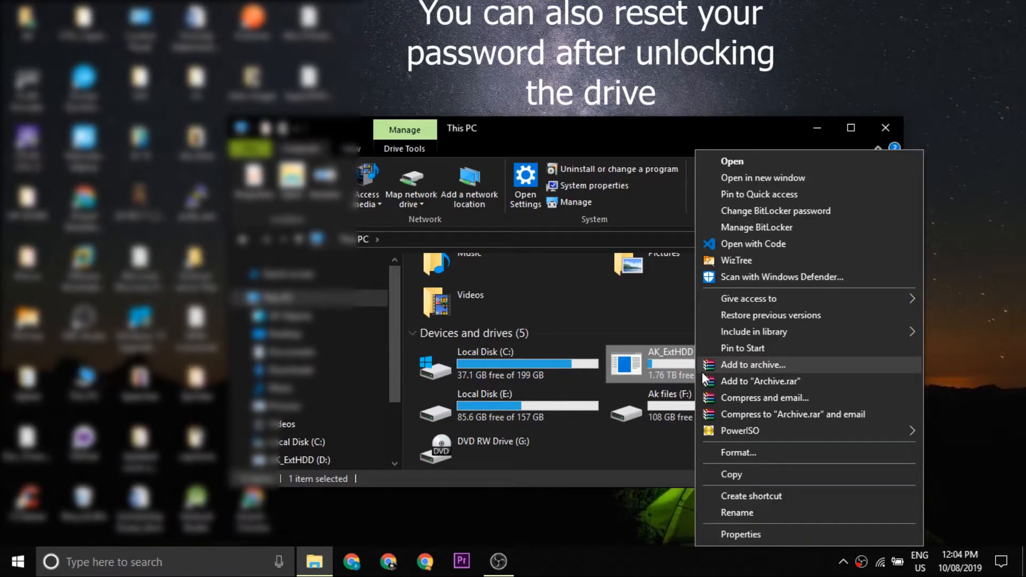
pyautogui.click(765, 210)
pyautogui.moveTo(207, 60); pyautogui.dragTo(352, 142)
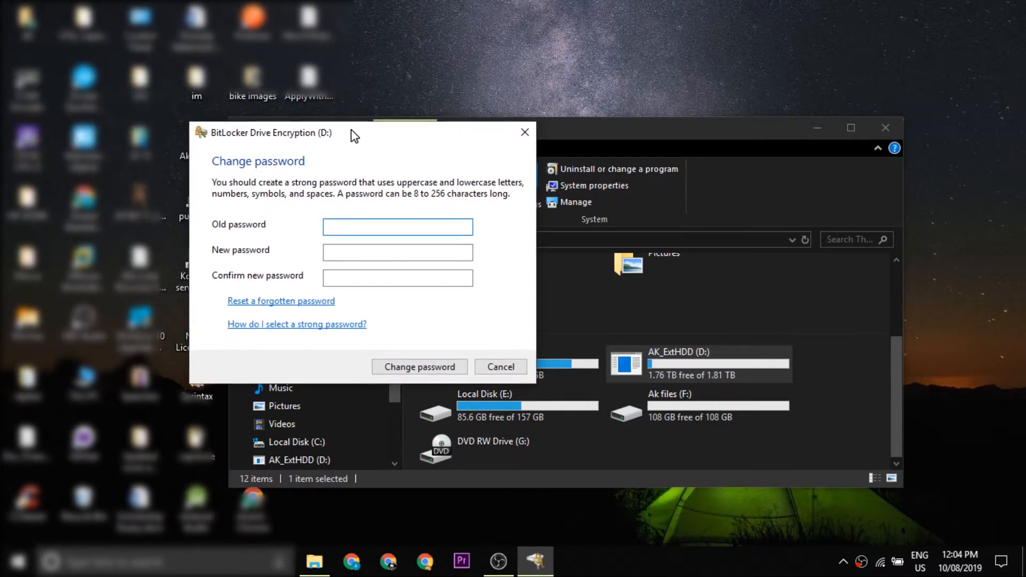
pyautogui.click(267, 302)
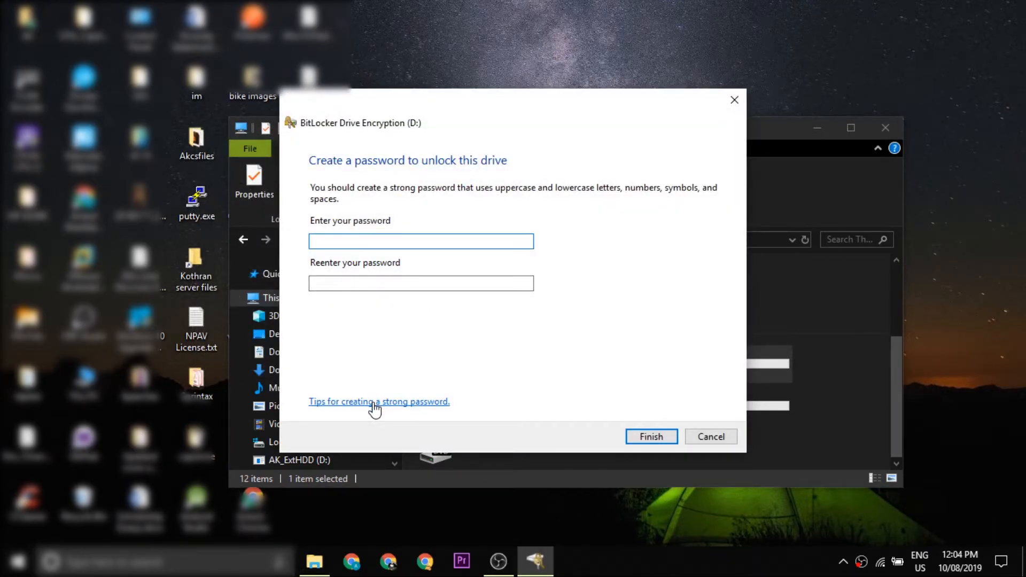
pyautogui.click(704, 445)
# Step: Open the BitLocker management options for the AK_ExtHDD (D:) drive
pyautogui.rightClick(689, 377)
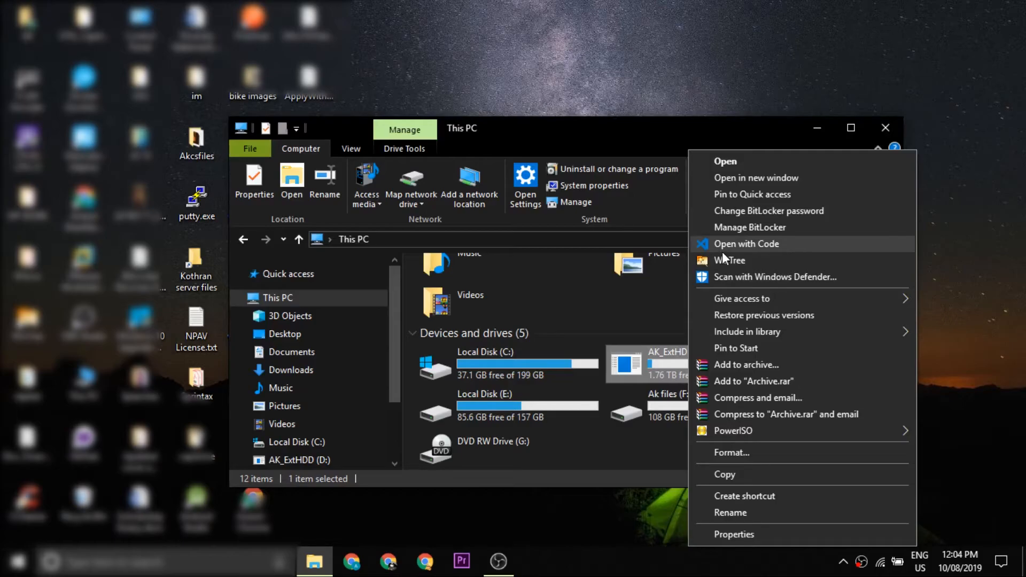
pyautogui.click(735, 229)
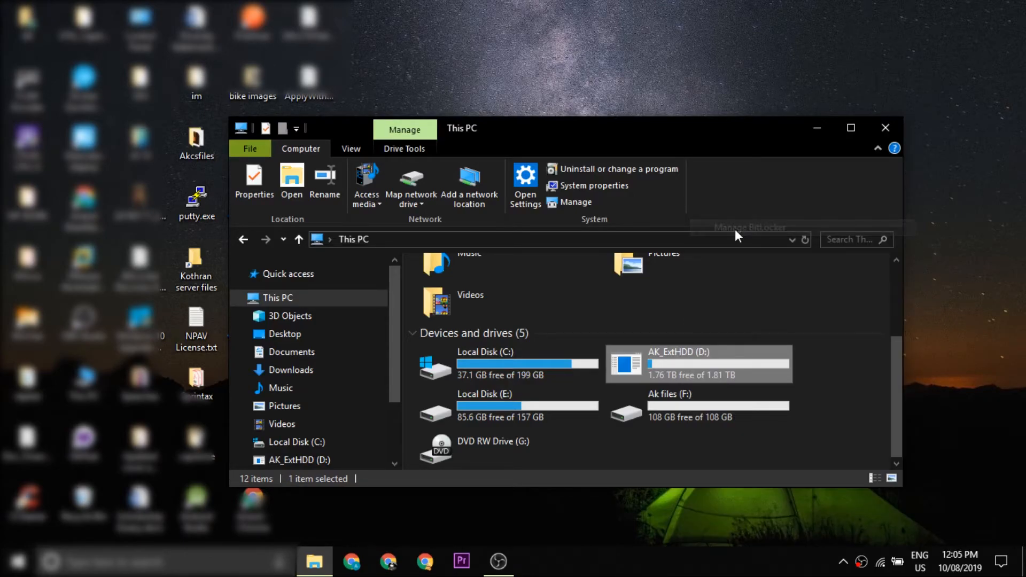